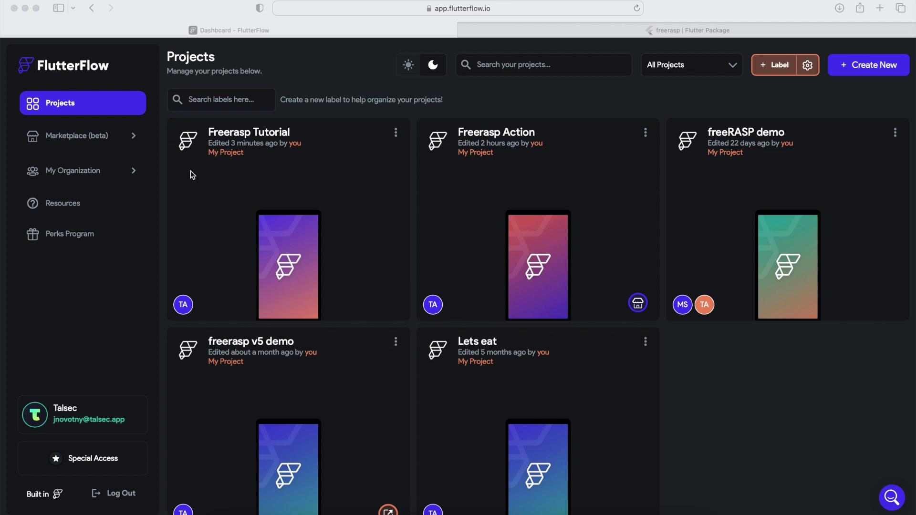
- Search the FlutterFlow Marketplace for 'freerasp'
click(113, 138)
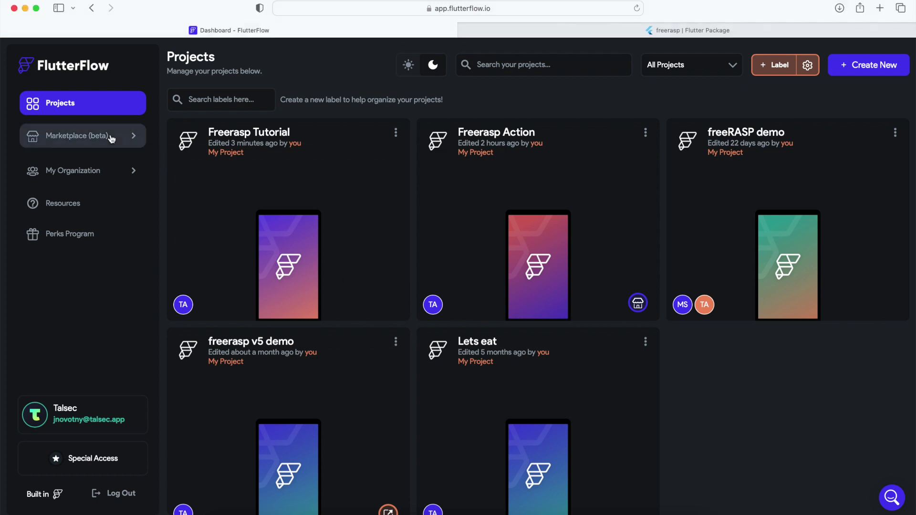
click(111, 137)
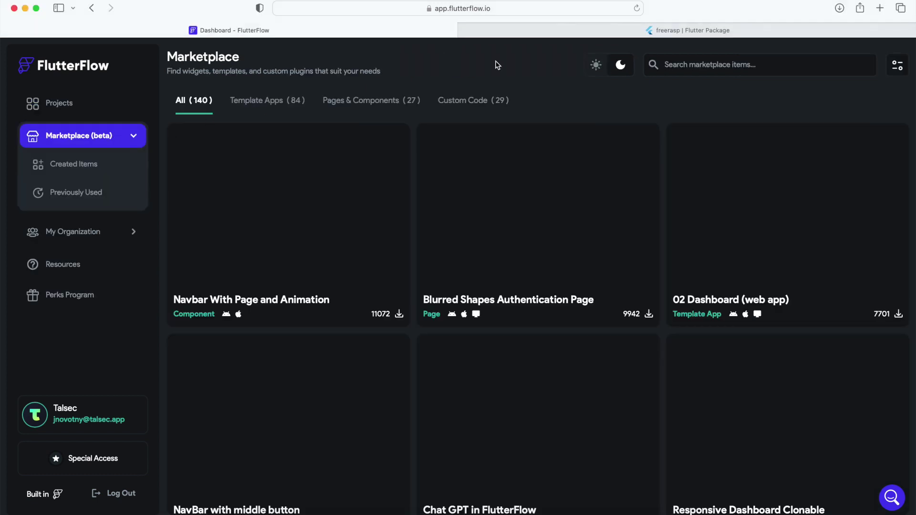
click(689, 65)
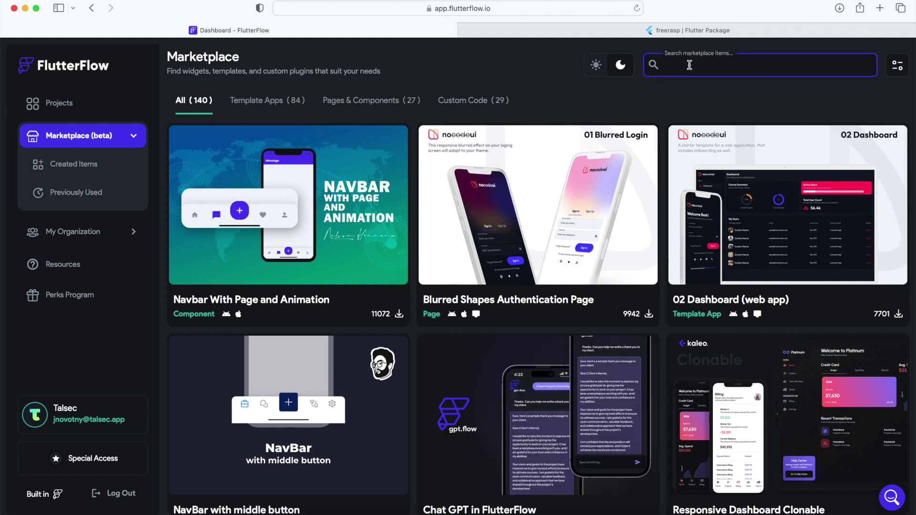
text(freerasp)
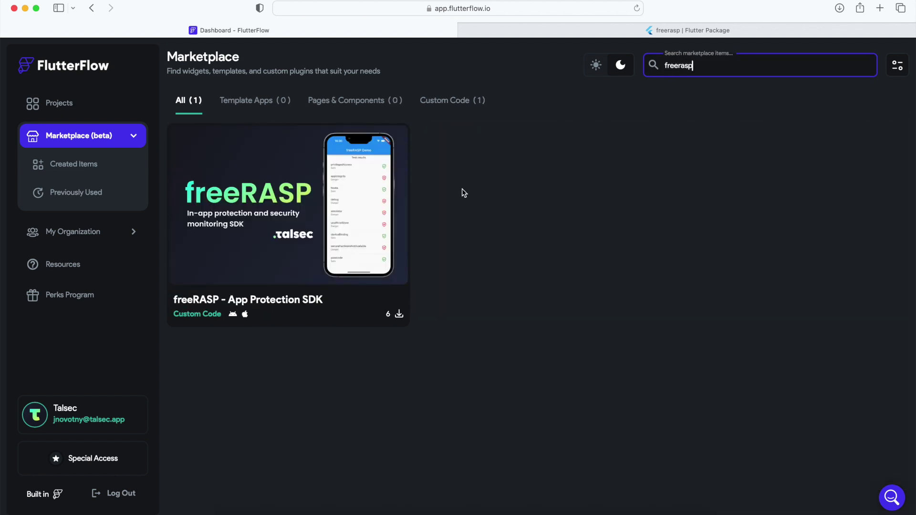
- Add the freeRASP - App Protection SDK plugin to the Freerasp Tutorial project
click(324, 212)
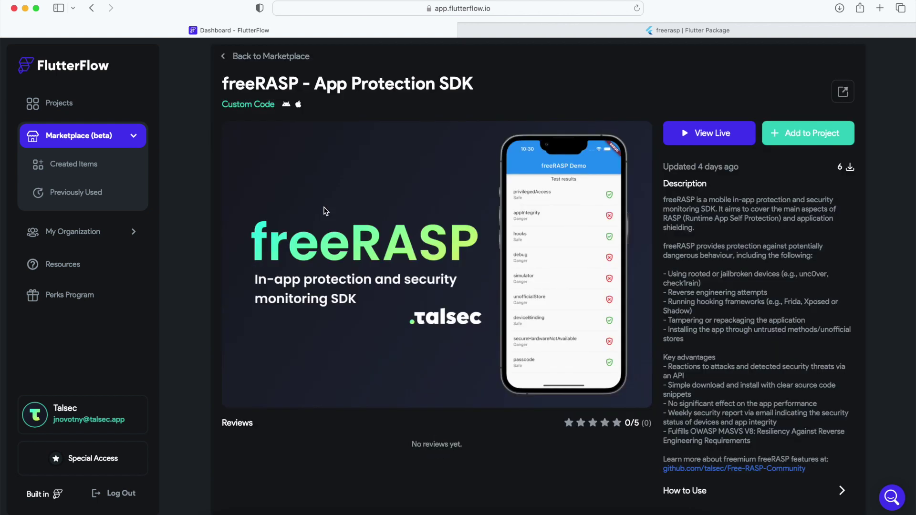
click(778, 143)
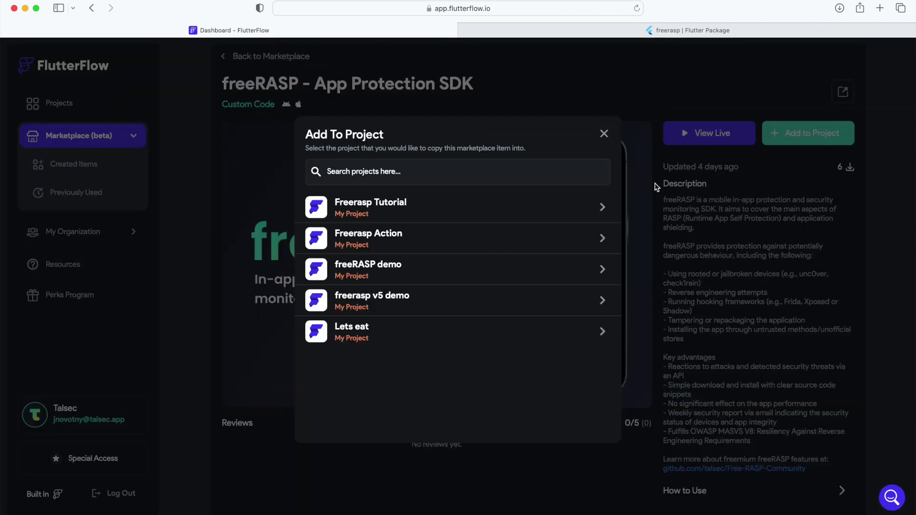
click(603, 207)
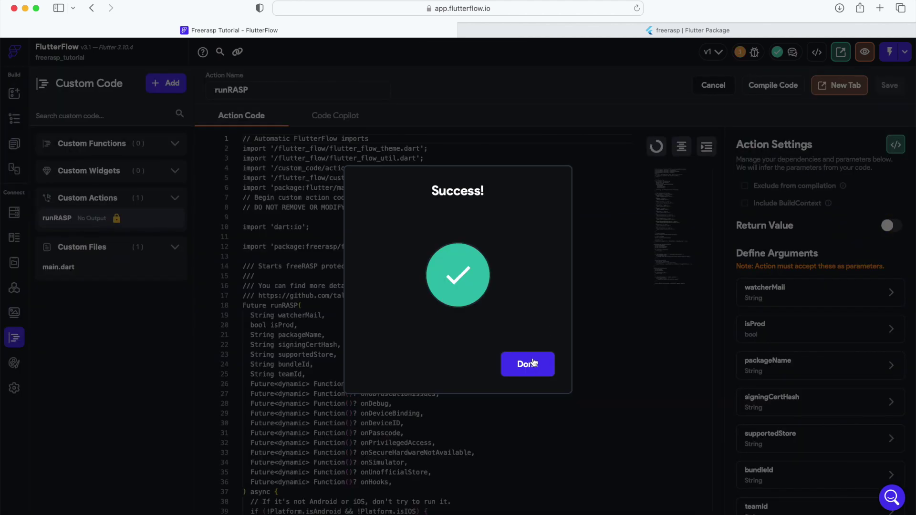
click(532, 363)
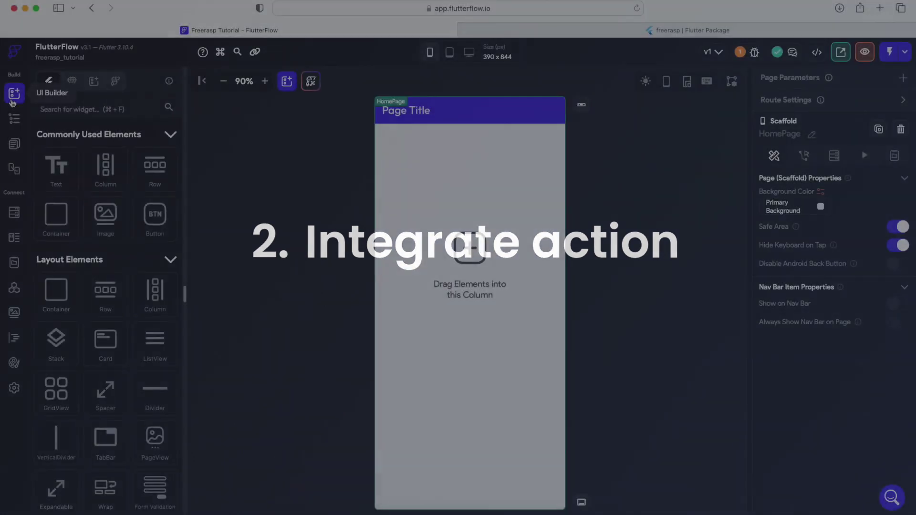
- Open HomePage's Actions panel and launch the Action Flow Editor
click(802, 157)
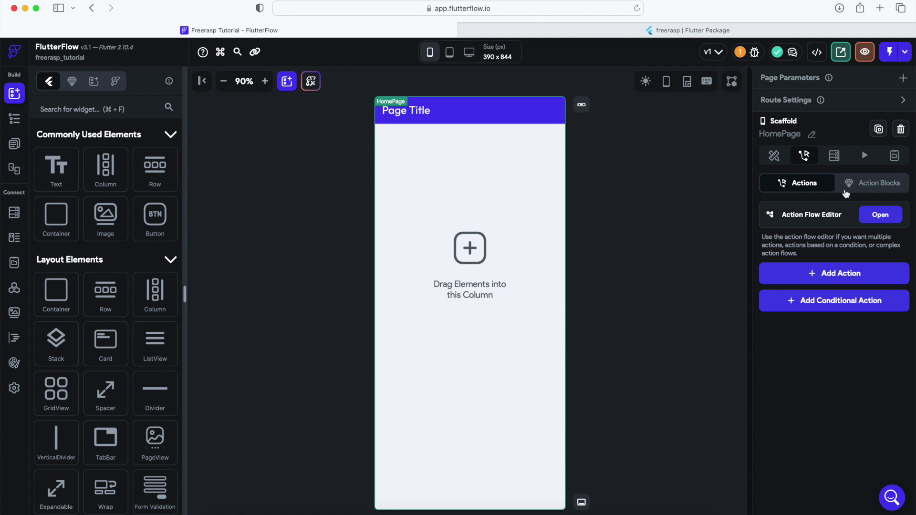
click(868, 214)
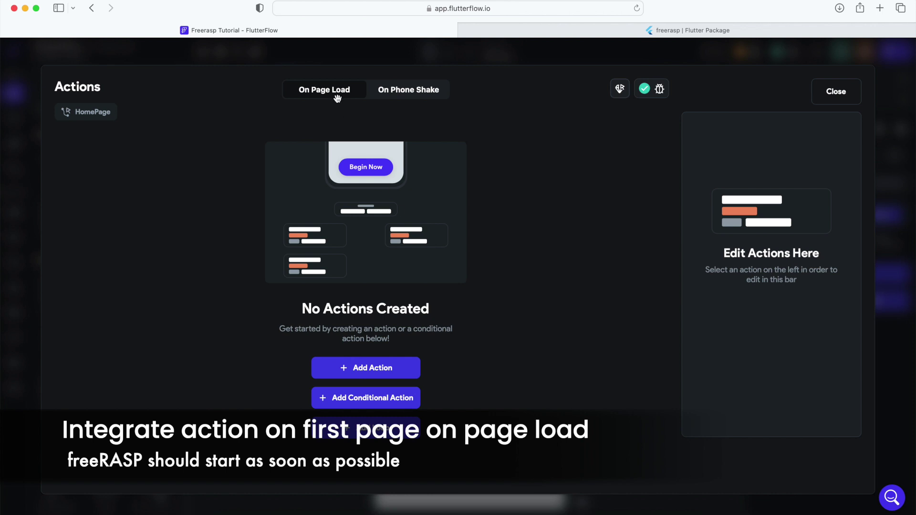
- Add the runRASP custom action to HomePage's On Page Load, found by searching 'runra'
click(353, 369)
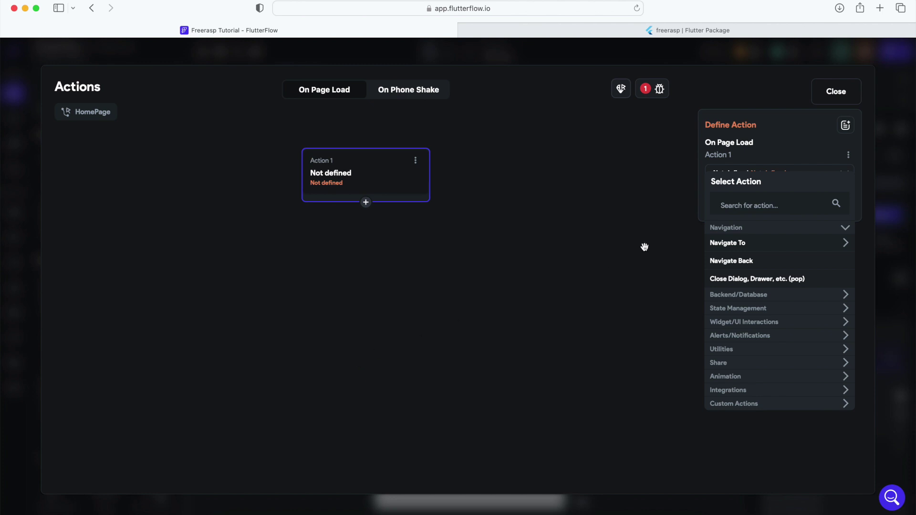
click(728, 209)
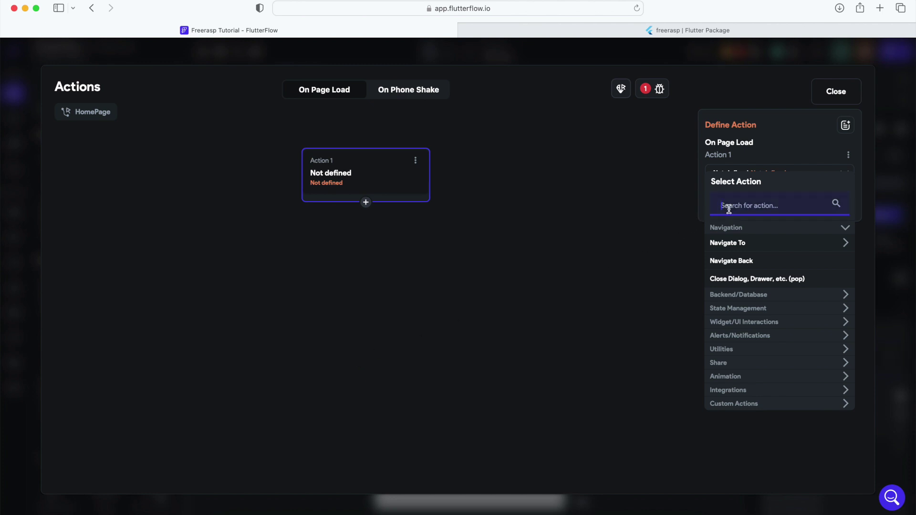
text(runra)
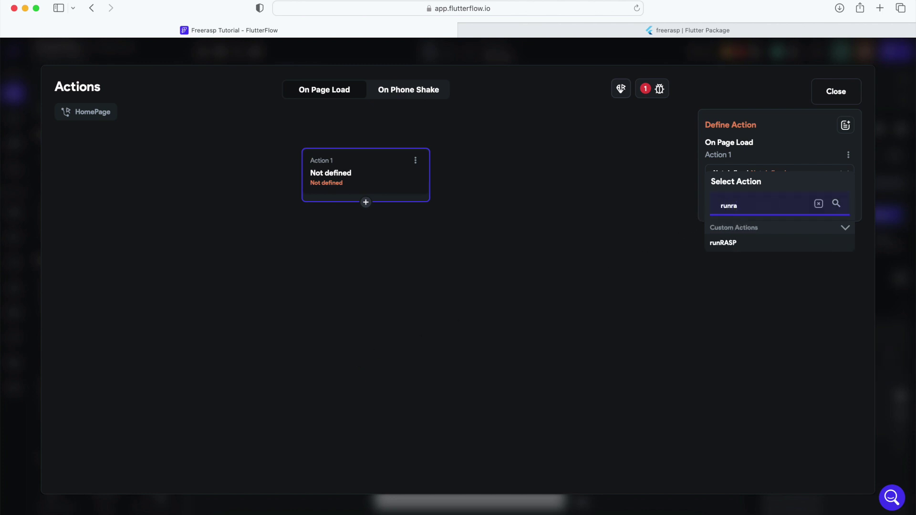
click(746, 246)
click(746, 244)
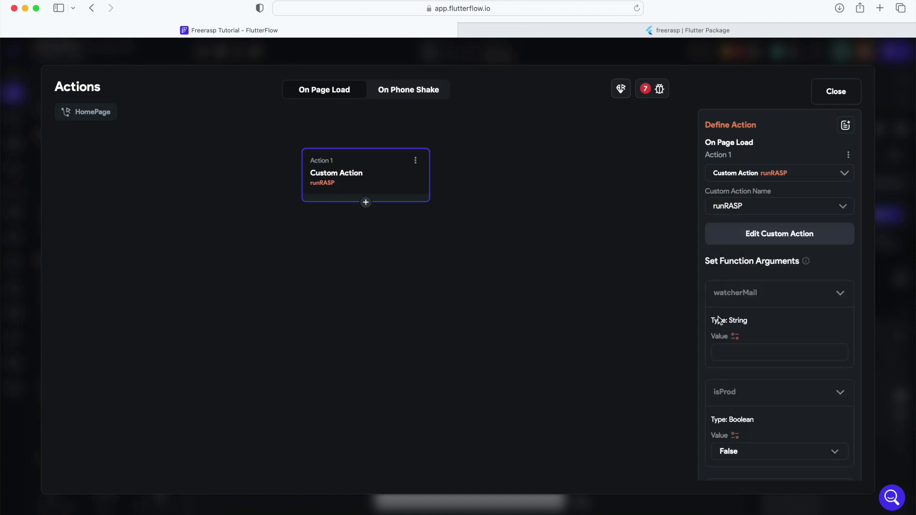
scroll(721, 317, down, 3)
scroll(720, 321, down, 4)
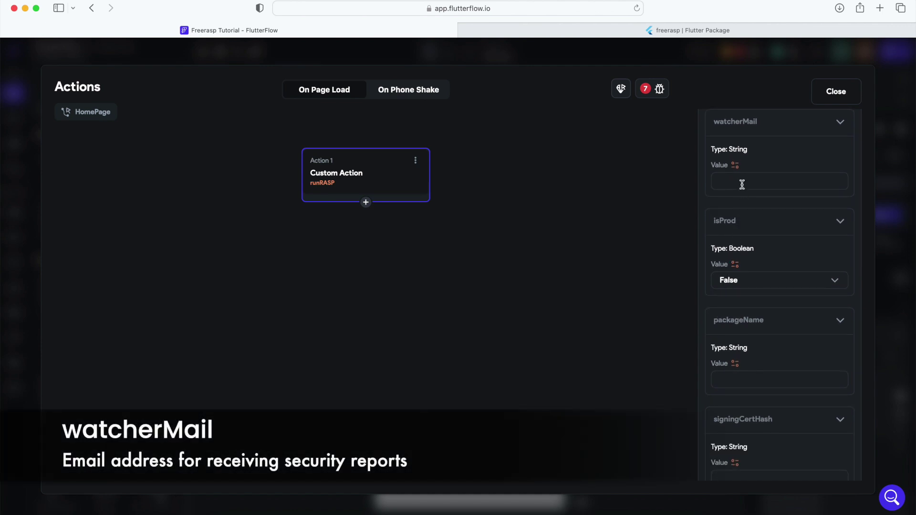
- Enter the security-report e-mail address for watcherMail and switch isProd to True
text(mail@ex)
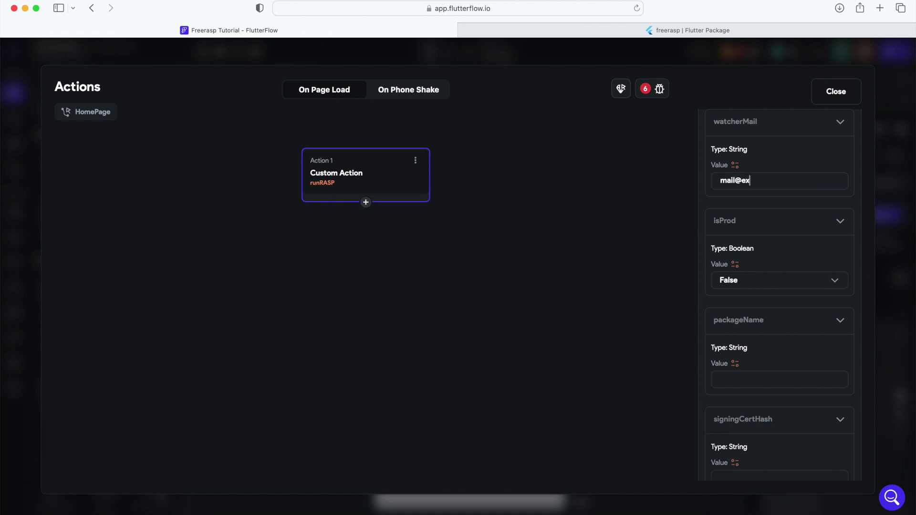
text(ample.com)
scroll(742, 255, down, 3)
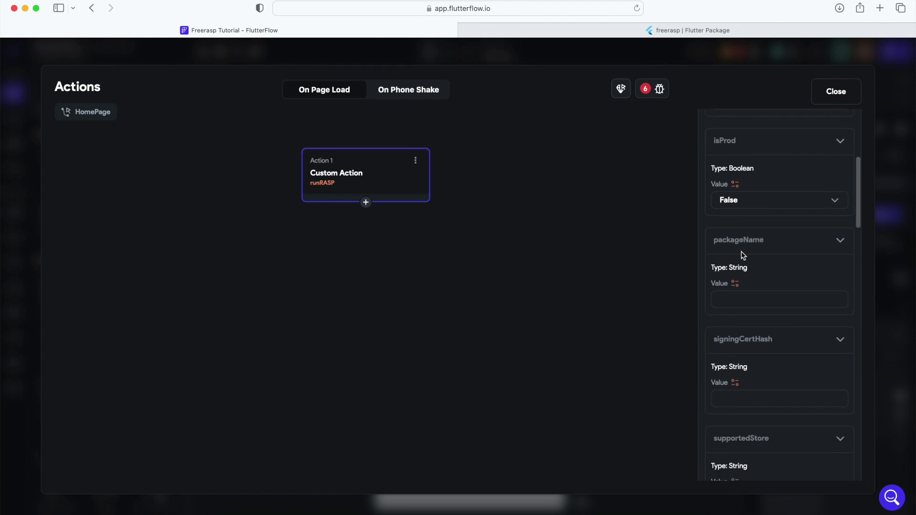
scroll(742, 254, down, 1)
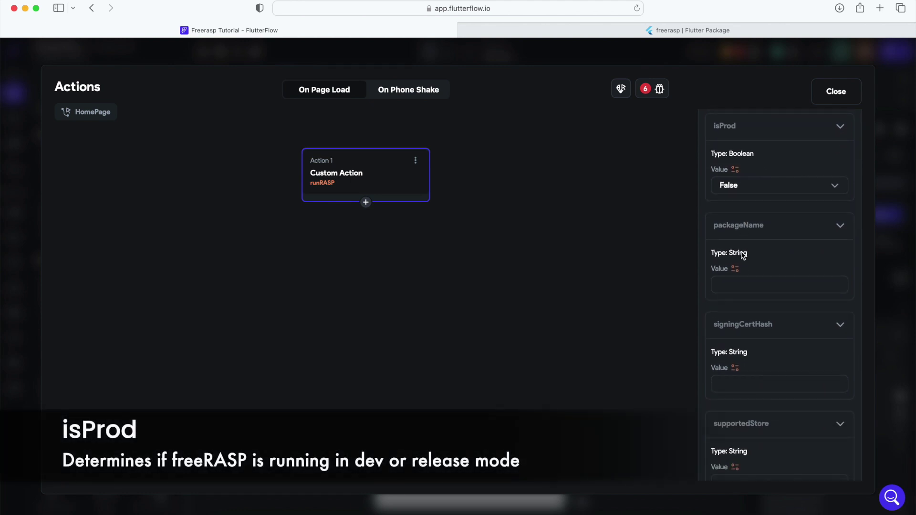
click(756, 195)
click(749, 170)
scroll(735, 220, down, 3)
scroll(734, 221, down, 3)
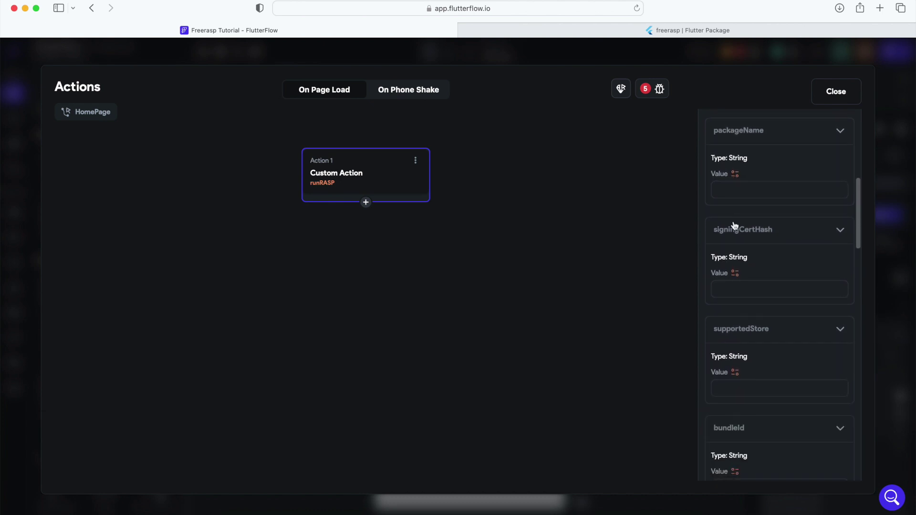
- Set runRASP's packageName to com.example.app, then select the signingCertHash value field
click(744, 188)
text(com.exa)
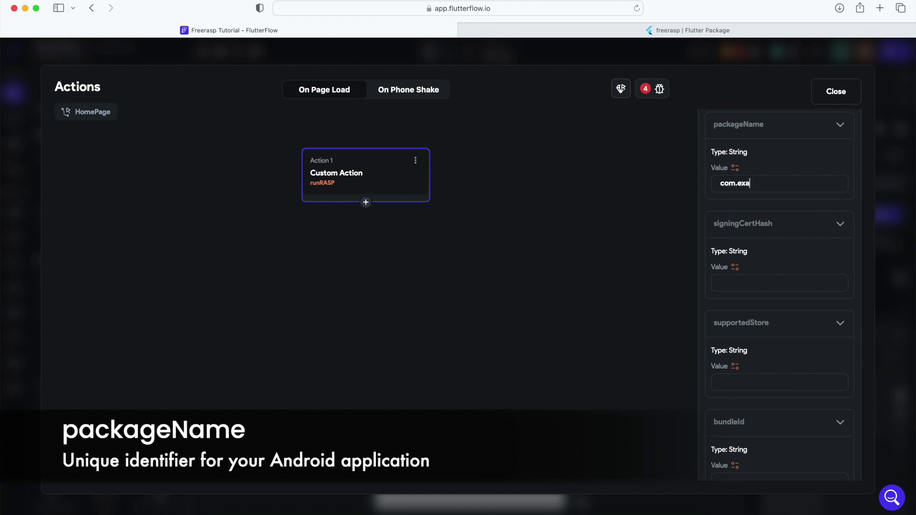
text(mple.ad)
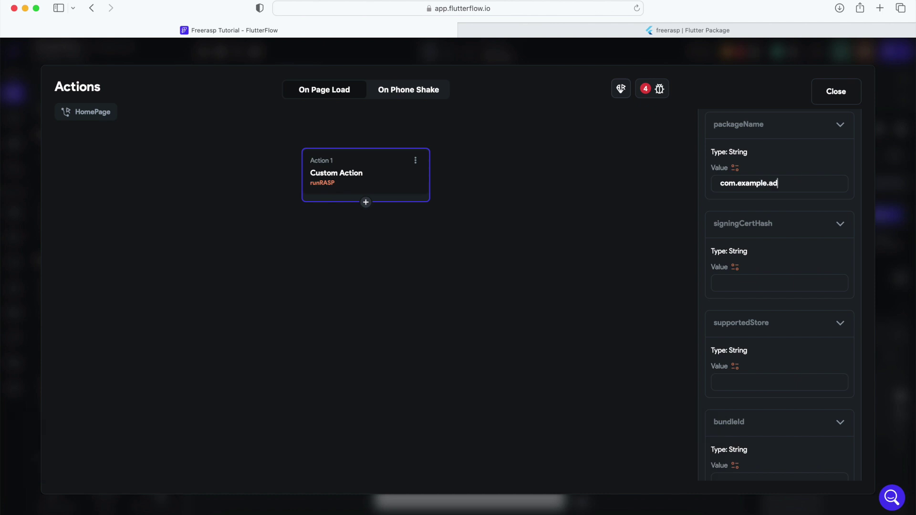
key(BackSpace)
text(pp)
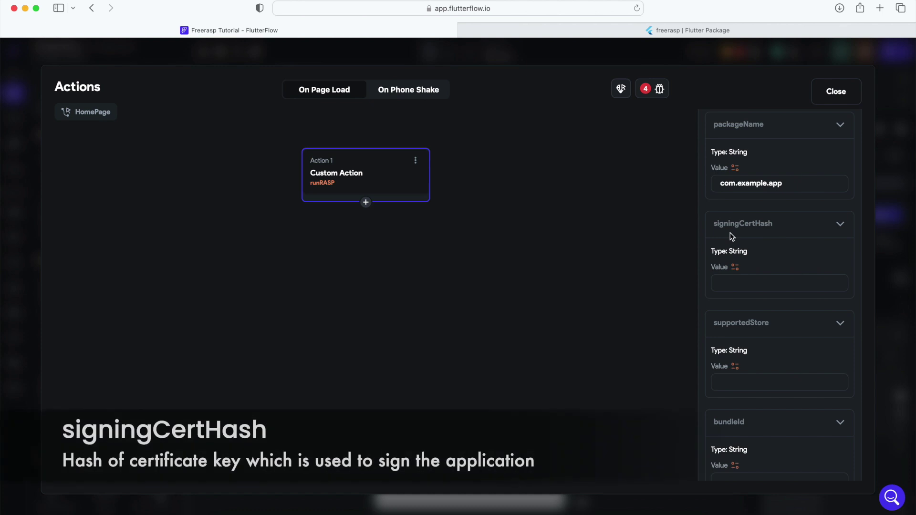
scroll(729, 233, down, 2)
scroll(730, 235, down, 2)
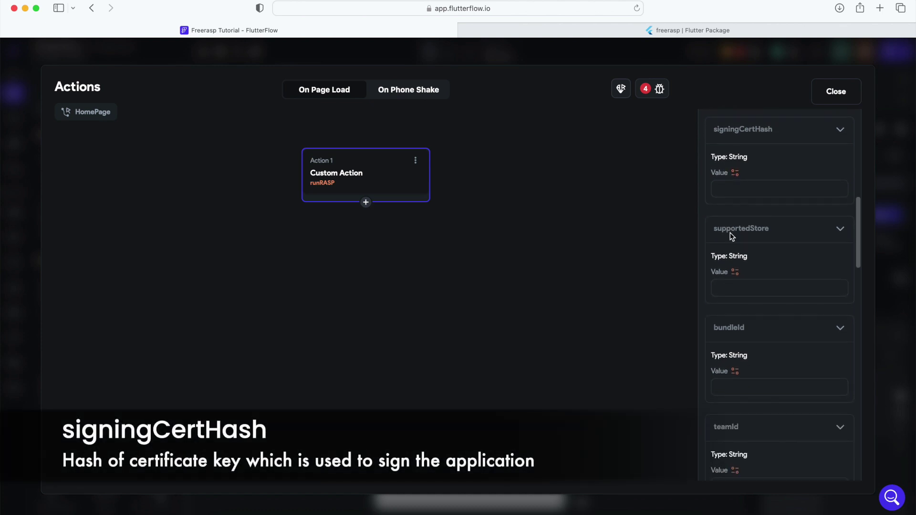
click(743, 184)
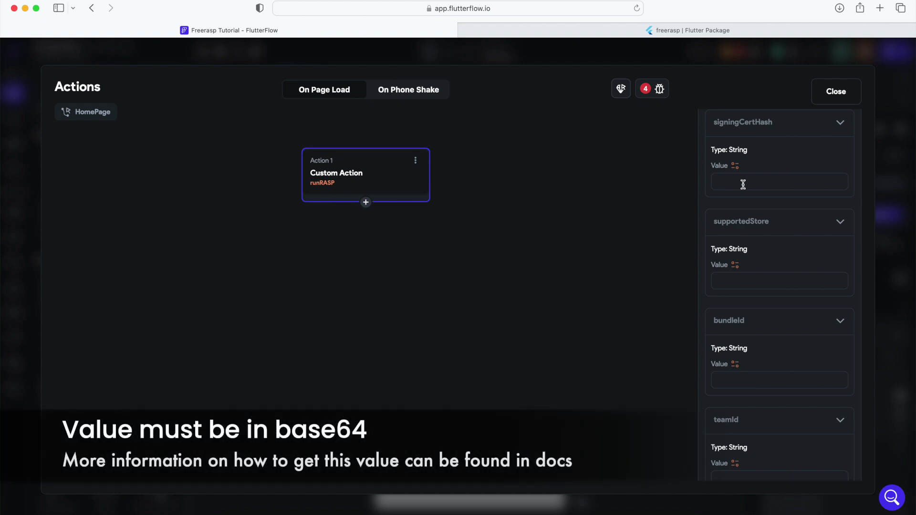
- Paste the base64 signing certificate hash into signingCertHash and leave supportedStore blank
text(qp3u4jMmd0A7hH/lqozu0TMVd0=)
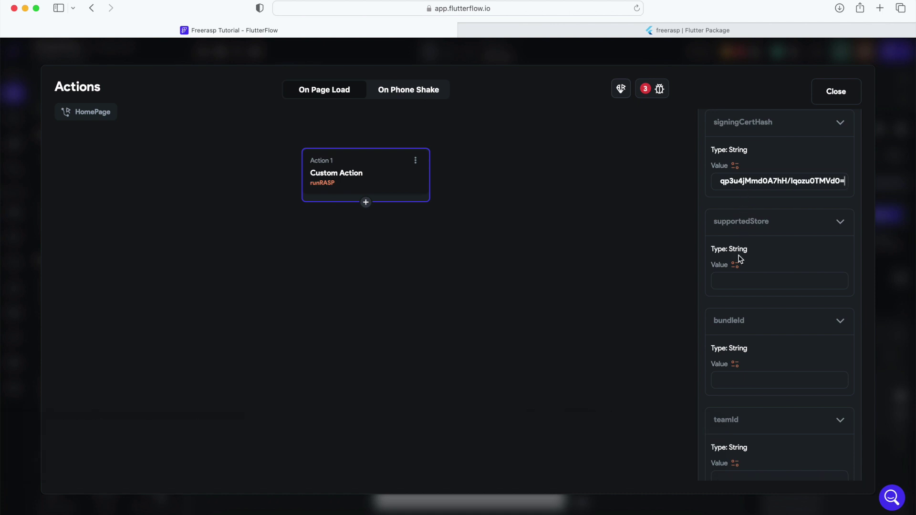
scroll(736, 270, down, 1)
scroll(736, 270, down, 5)
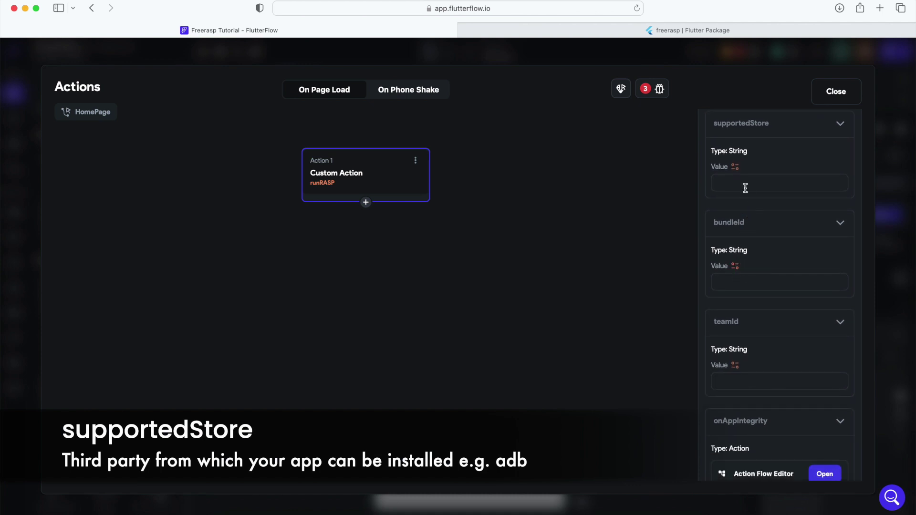
text(adb)
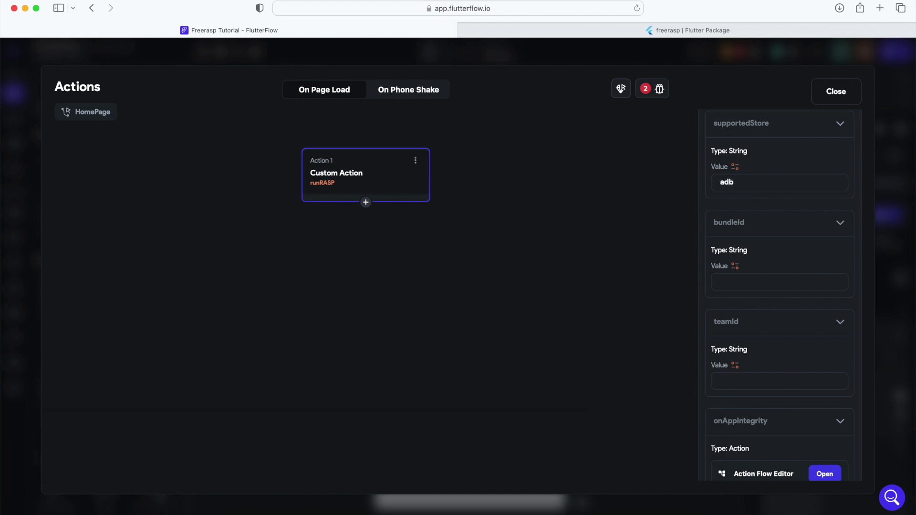
key(BackSpace)
key(BackSpace)
- Assign supportedStore the Empty String constant from the Constants list, clearing its error
click(735, 168)
scroll(642, 348, down, 2)
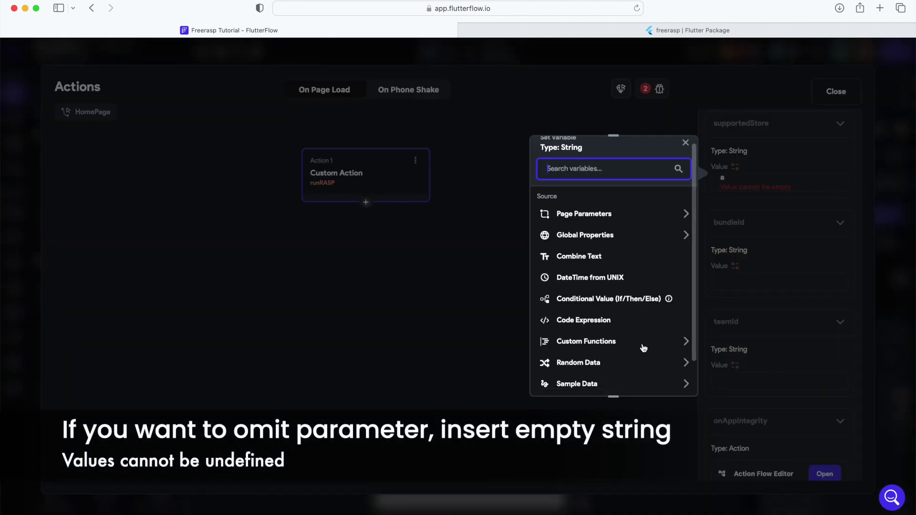
scroll(642, 347, down, 1)
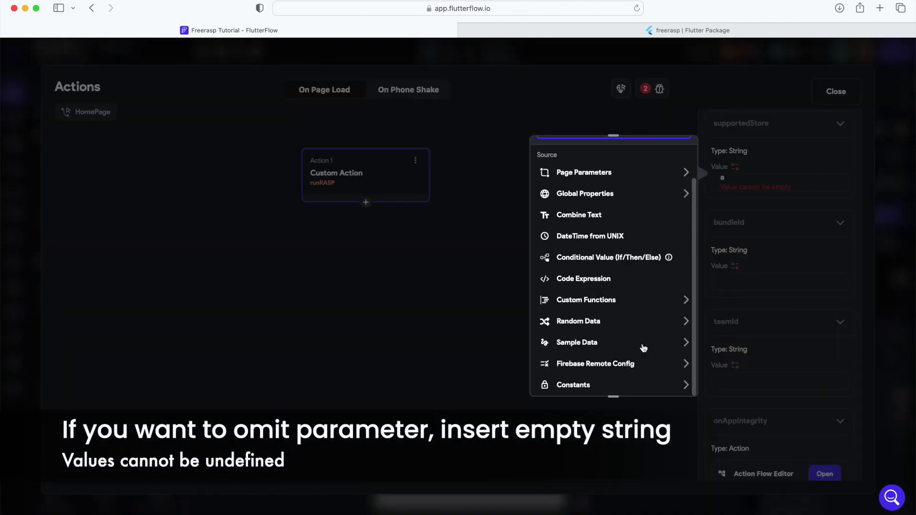
click(631, 385)
scroll(630, 390, down, 5)
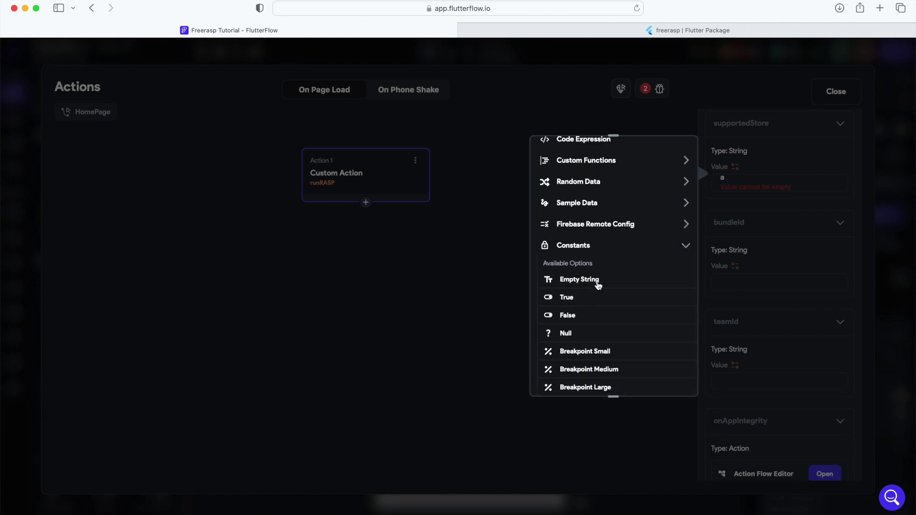
click(598, 282)
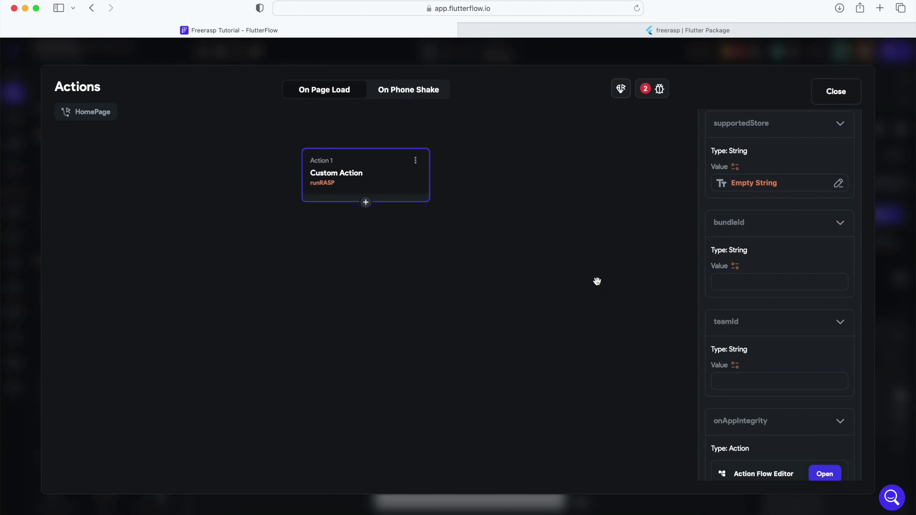
- Enter com.example.app as the bundleId value, then select the teamId field
click(723, 280)
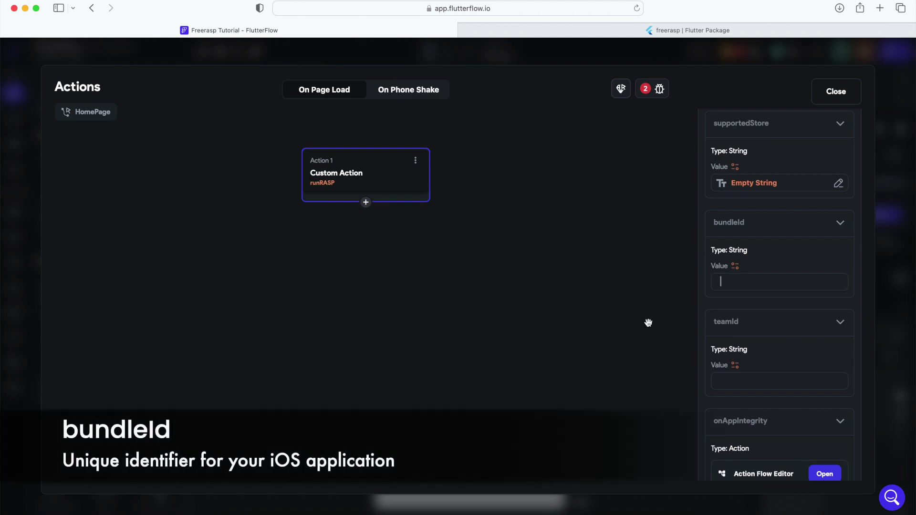
text(com.examp)
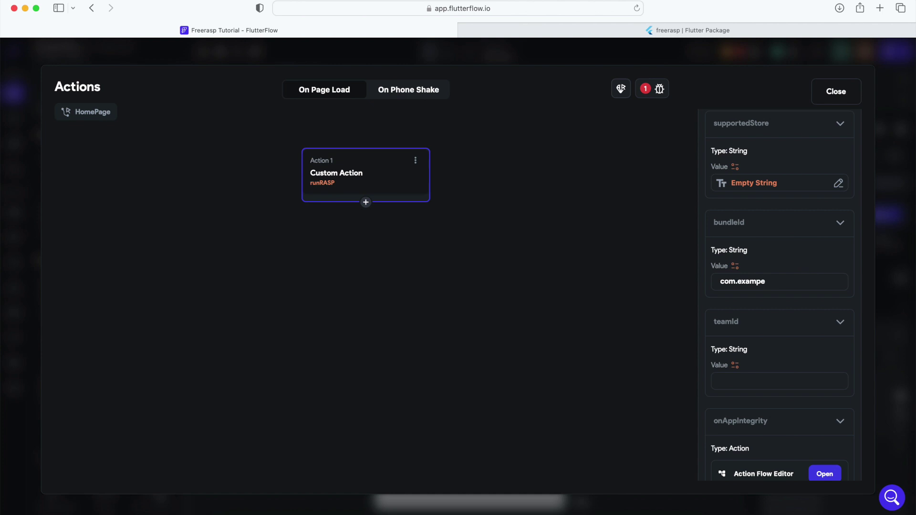
text(le.ap)
click(726, 376)
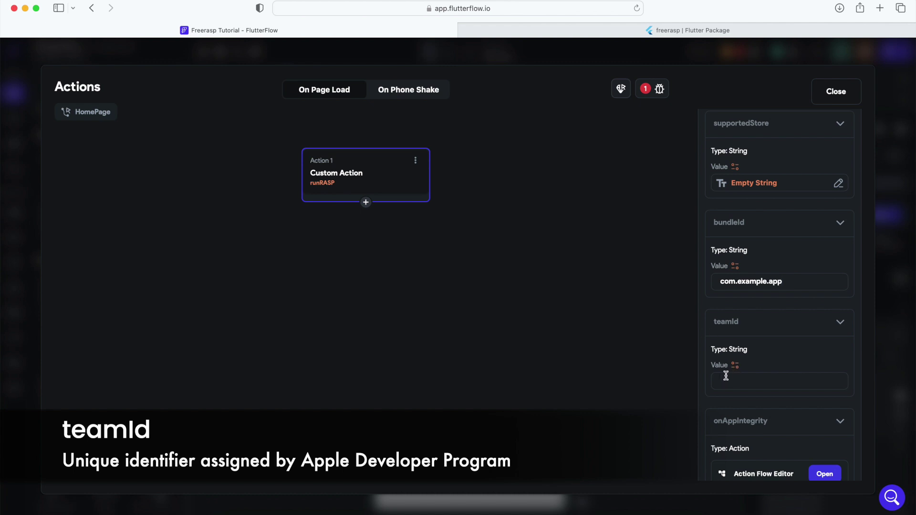
- Type the Apple Developer team ID into teamId so no issues remain
scroll(726, 376, down, 5)
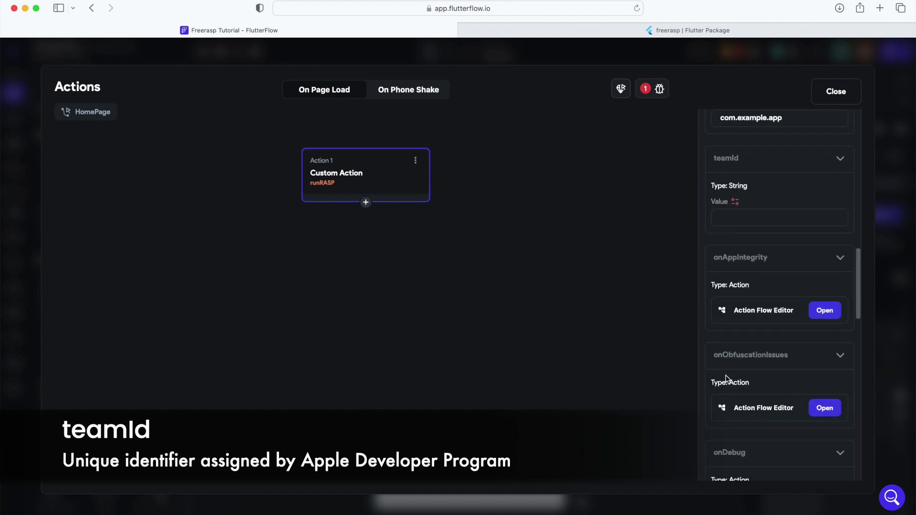
scroll(737, 231, down, 1)
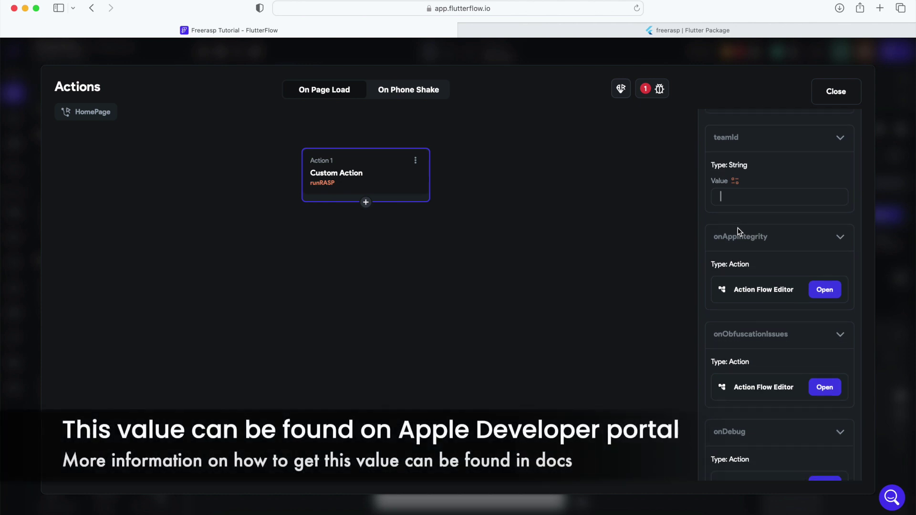
text(AHXD123)
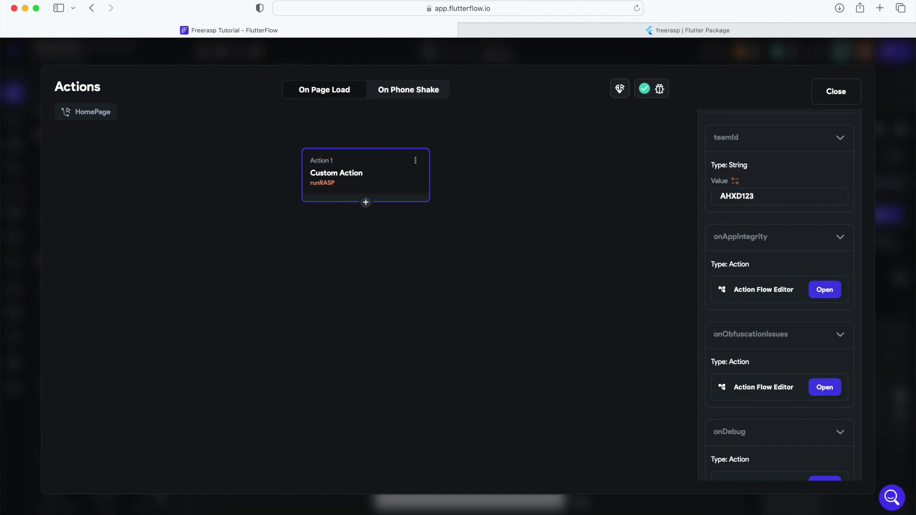
text(AKR)
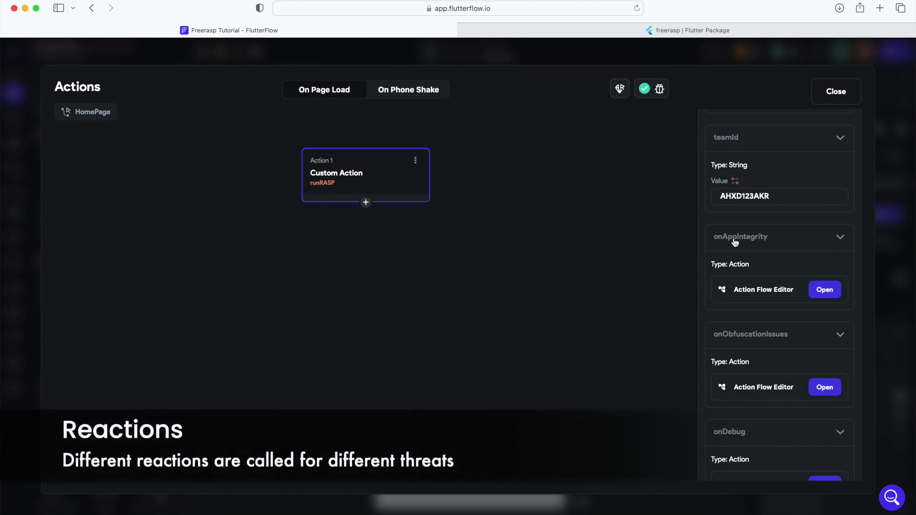
scroll(734, 241, down, 5)
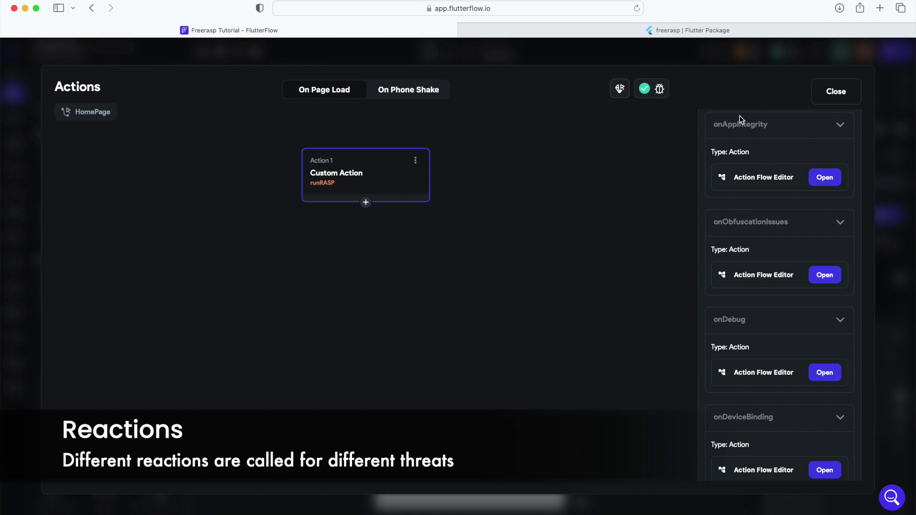
scroll(723, 312, down, 10)
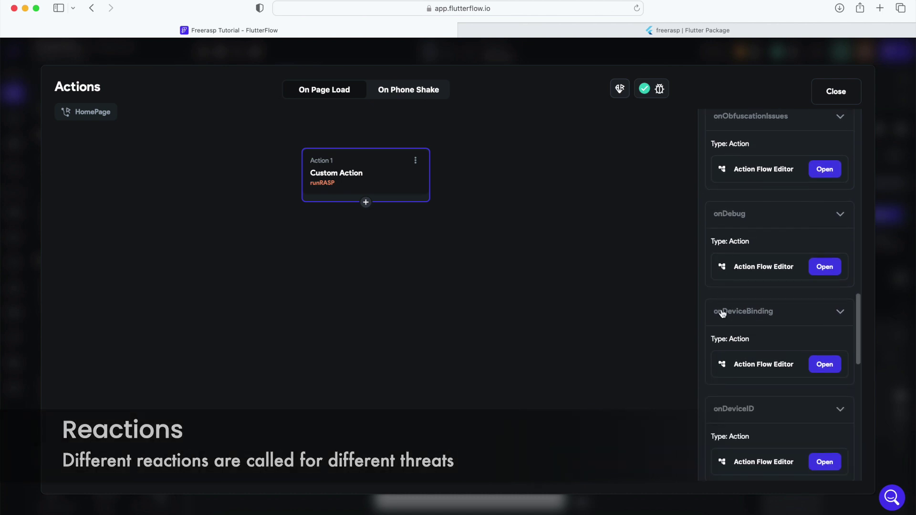
scroll(723, 312, down, 16)
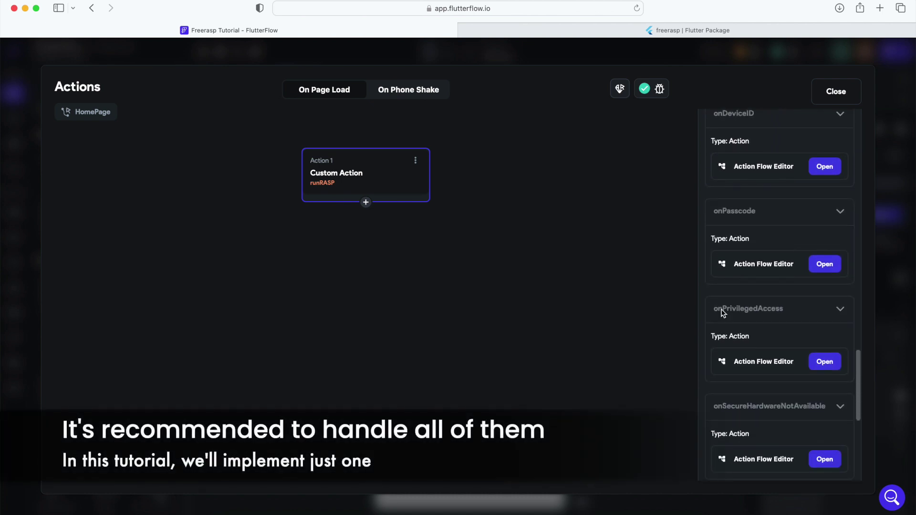
scroll(723, 312, up, 20)
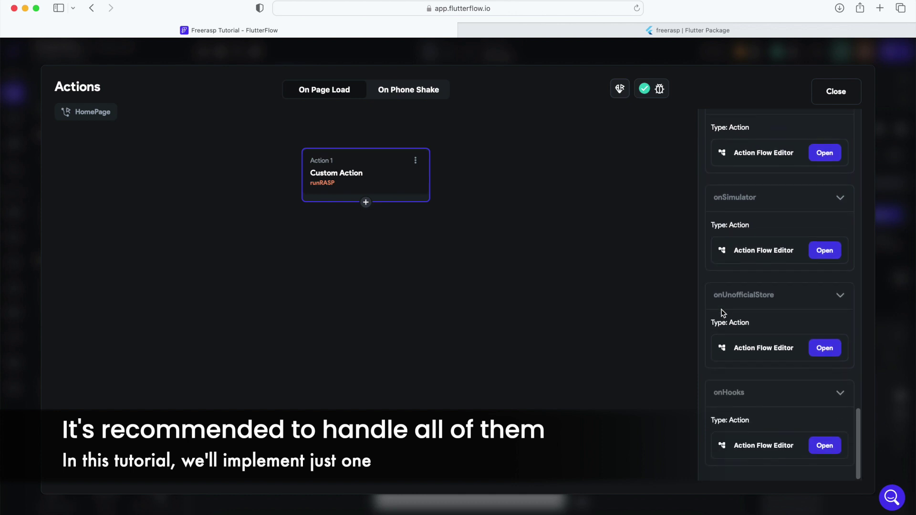
scroll(722, 313, up, 7)
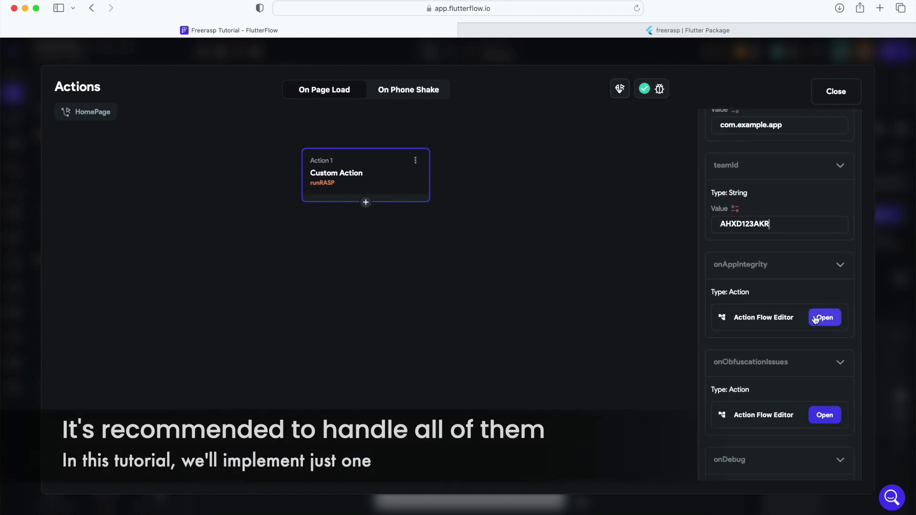
- Add an Informational Dialog alert action as Action 1 in the onAppIntegrity callback flow
click(815, 317)
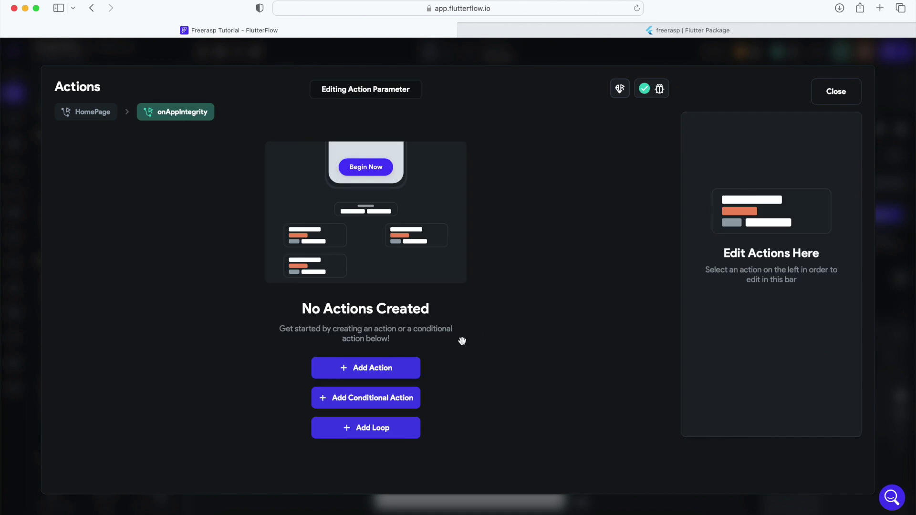
click(398, 369)
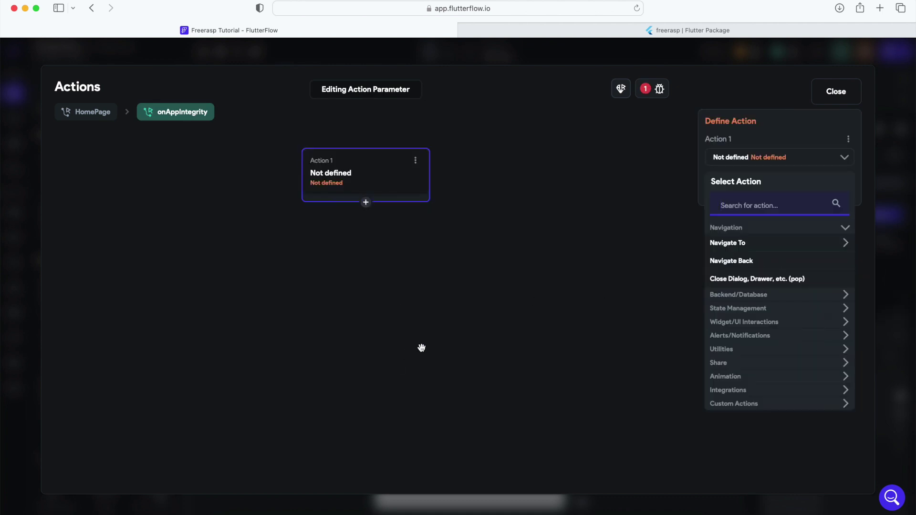
text(INFOR)
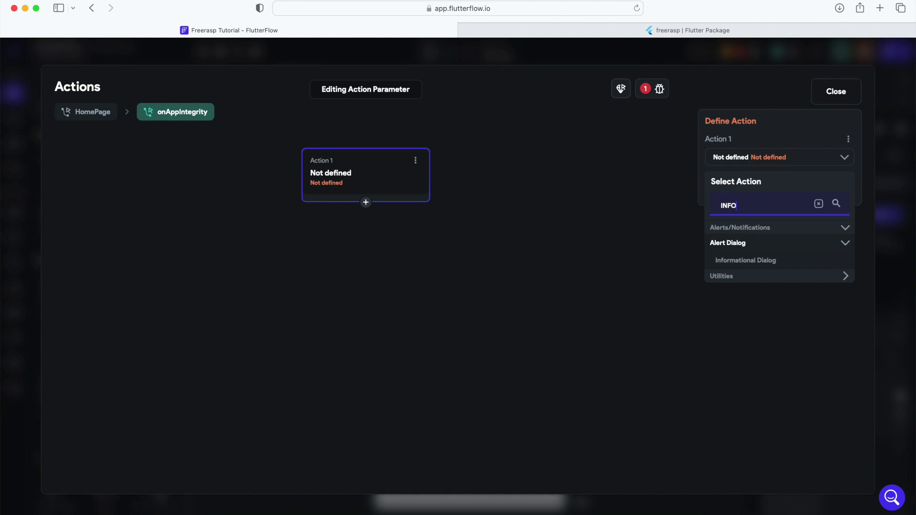
click(774, 260)
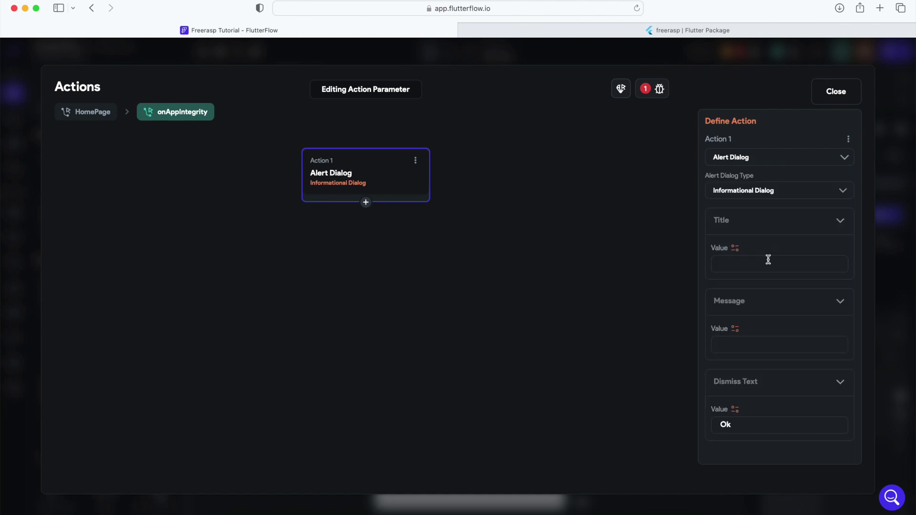
- Give the alert title 'Threat Detected' and message 'App integrity was compromised', then close the actions editor
click(774, 263)
text(Threa)
text(t De)
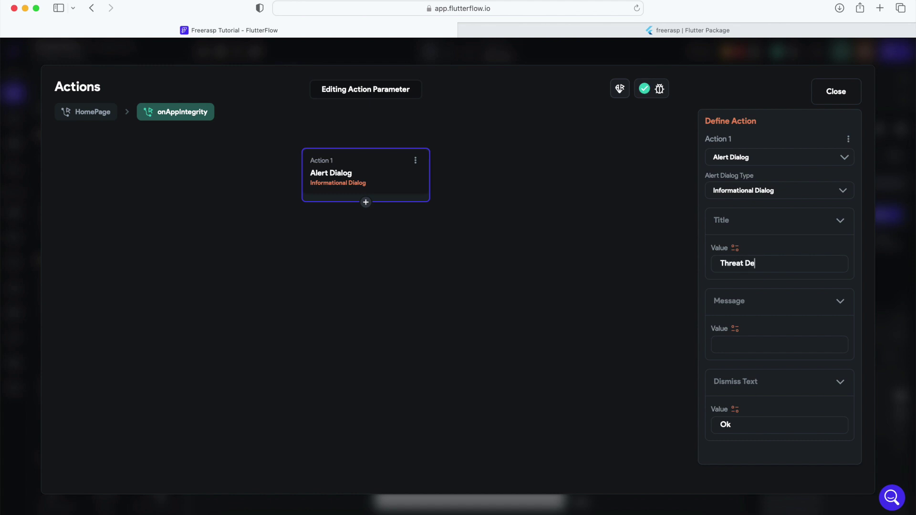
text(tected)
click(757, 349)
text(App integri)
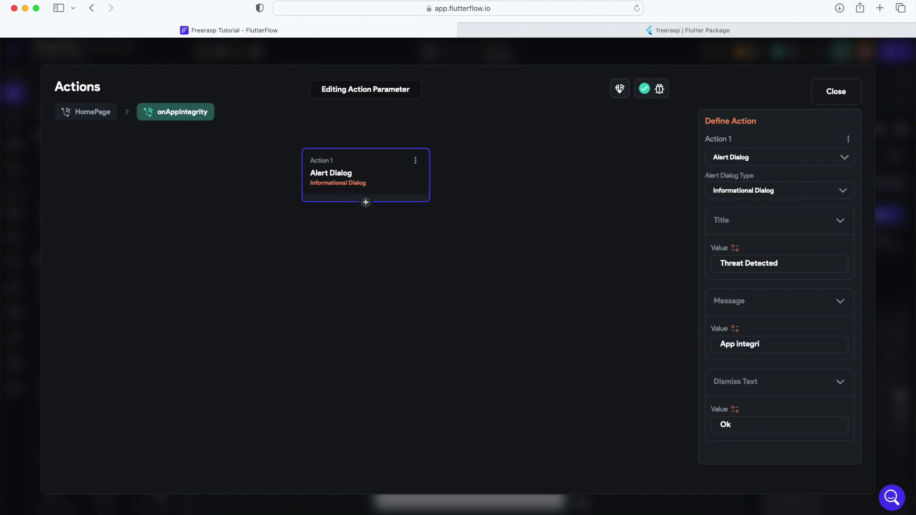
text(ty was compromised.)
click(113, 120)
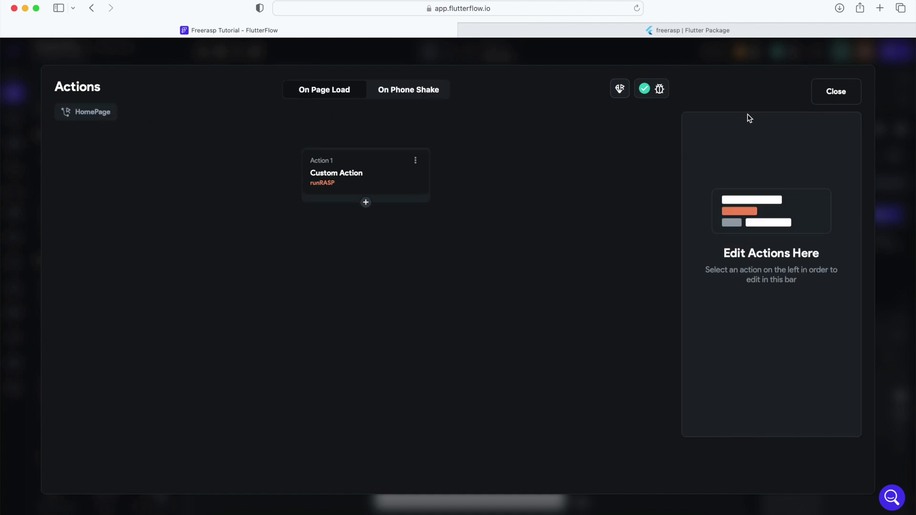
click(829, 100)
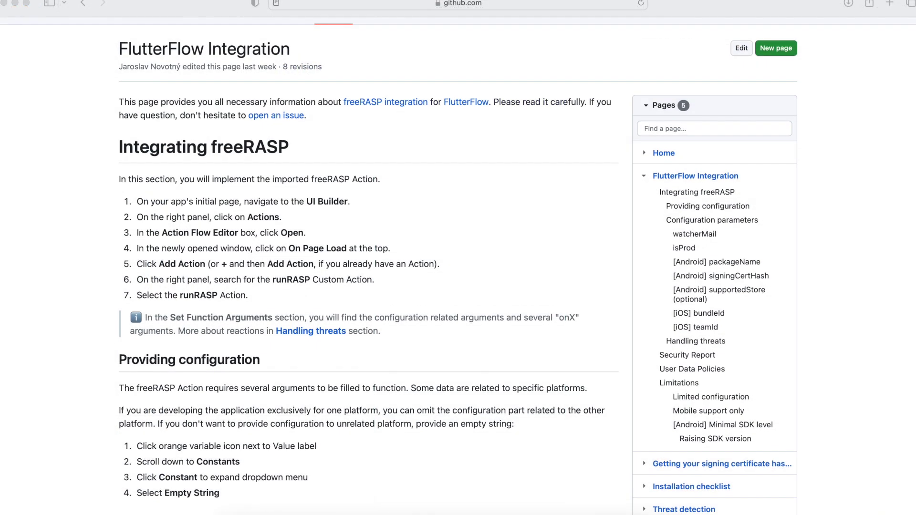
scroll(368, 238, down, 5)
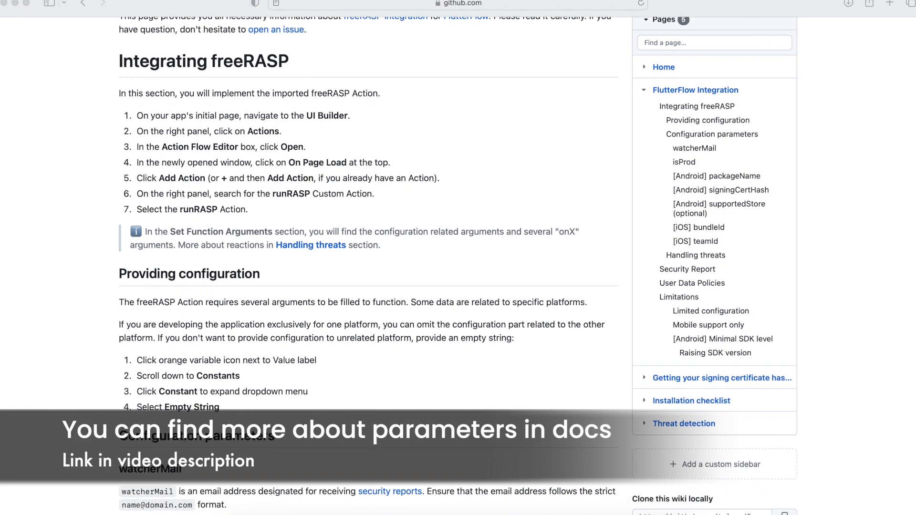
scroll(367, 239, down, 1)
scroll(367, 238, down, 4)
scroll(367, 239, down, 2)
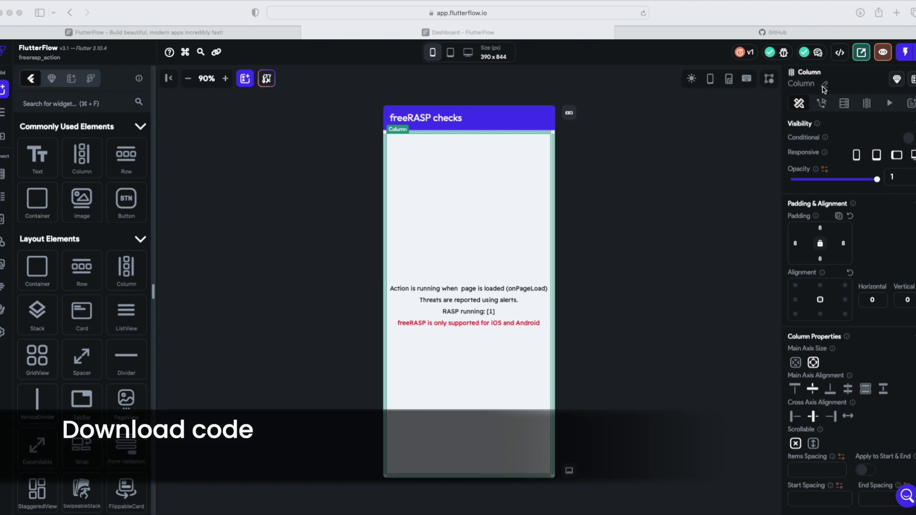
- Download the project's source code as freerasp_action.zip and locate it in Safari's downloads
click(840, 53)
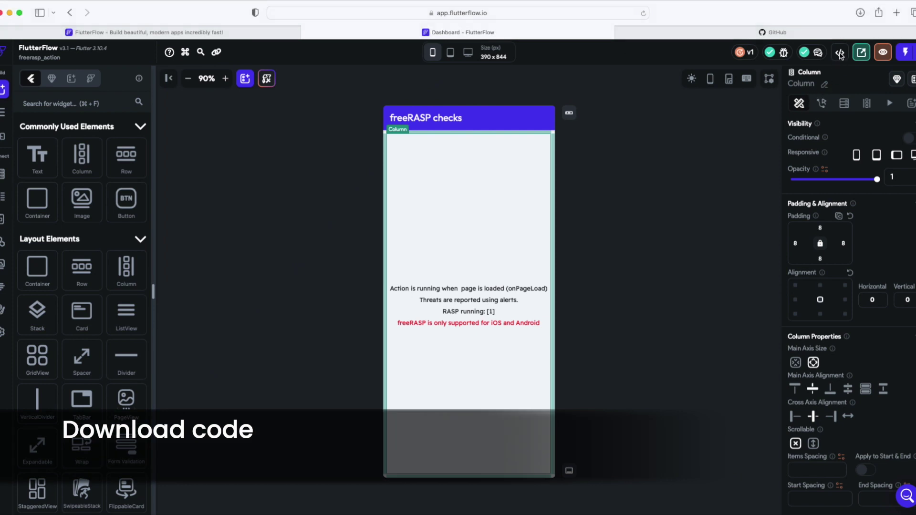
click(839, 53)
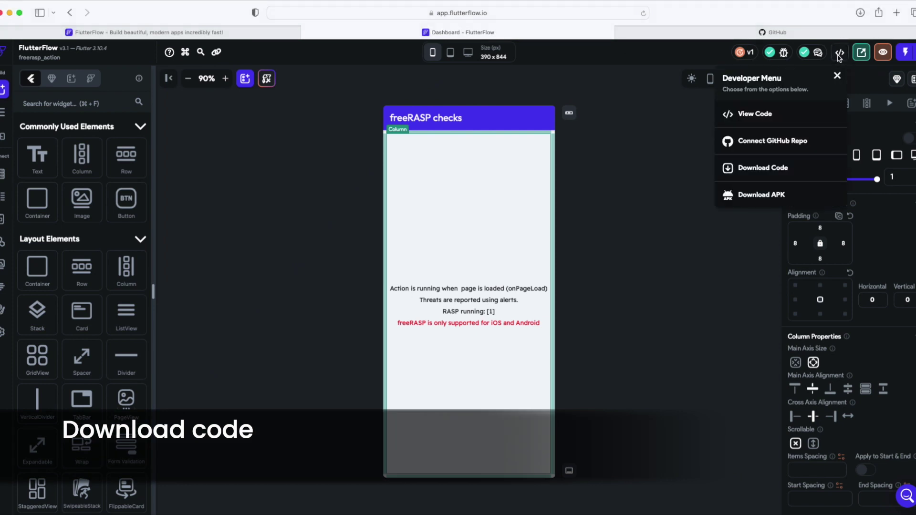
click(750, 167)
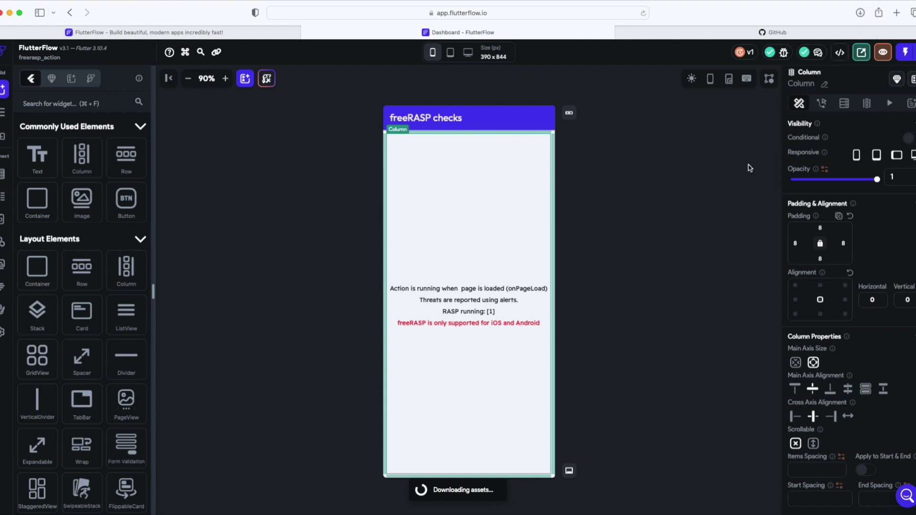
click(860, 12)
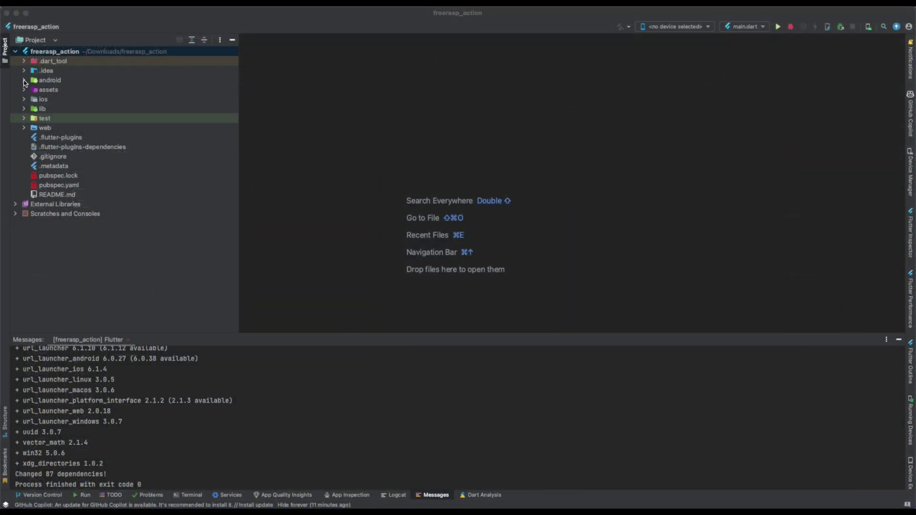
- Open android/app/build.gradle and change minSdkVersion from 21 to 23
click(24, 80)
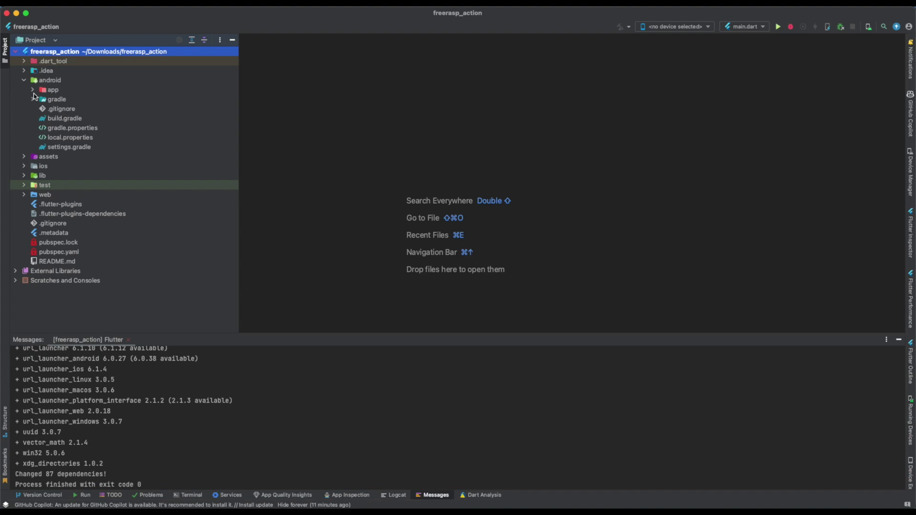
click(32, 90)
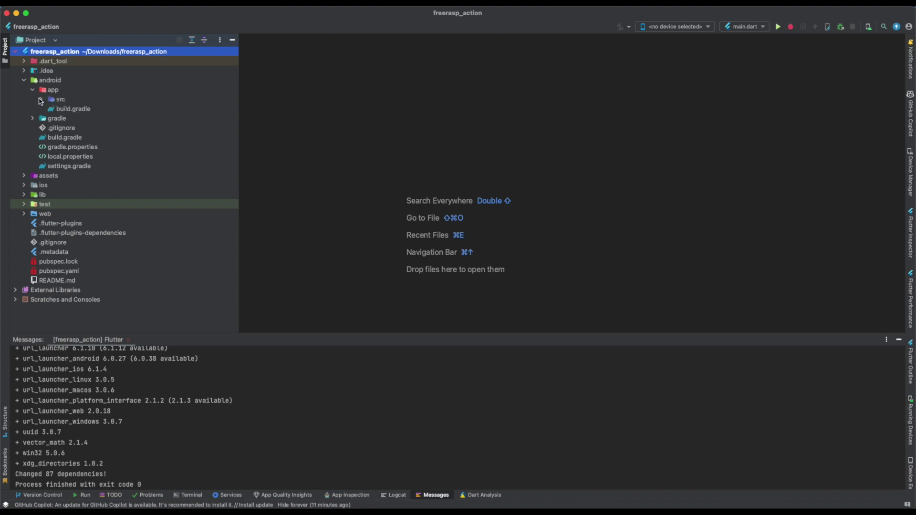
double_click(62, 109)
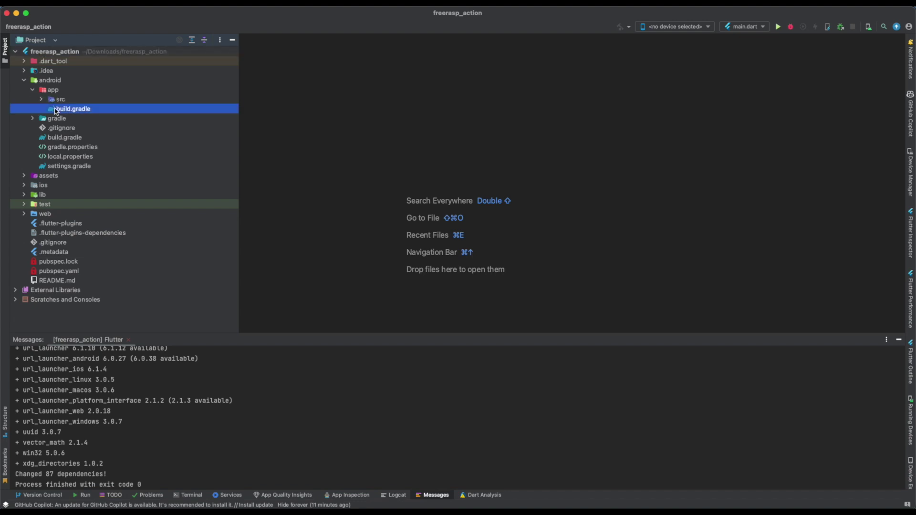
scroll(377, 222, down, 1)
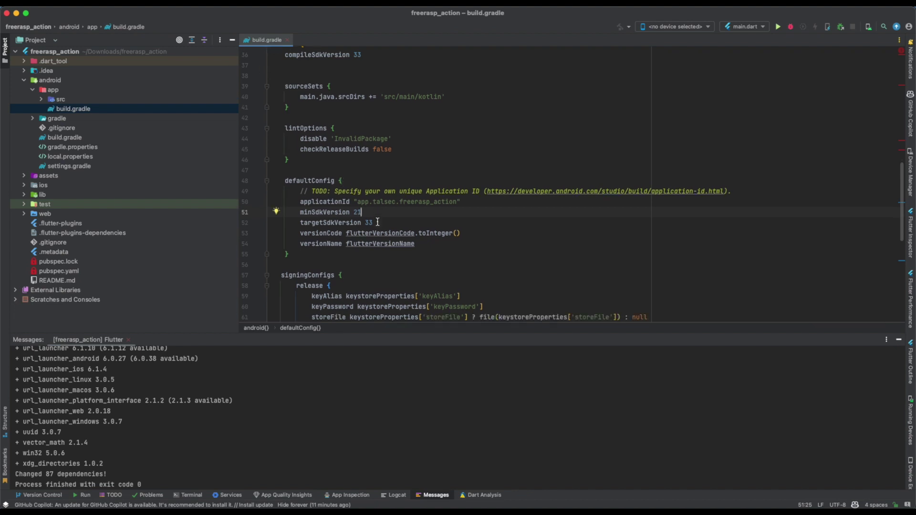
key(BackSpace)
text(3)
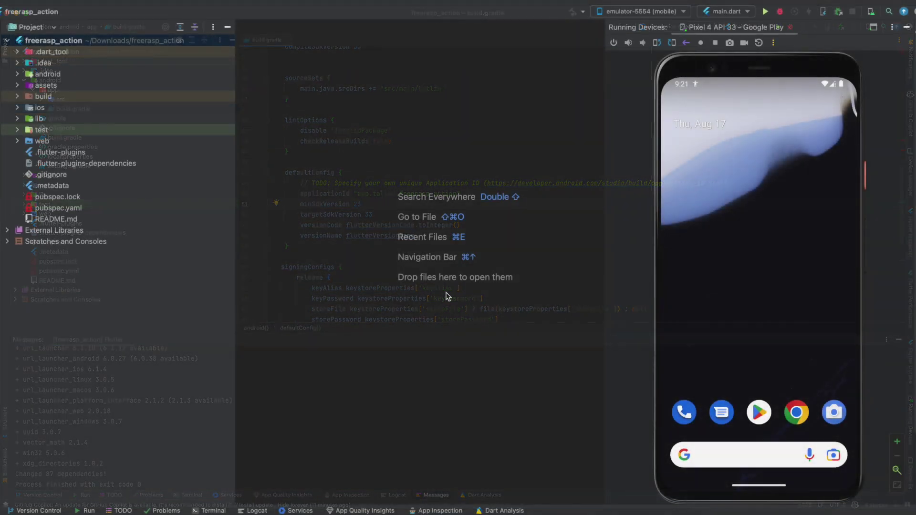
- Run the app in debug mode on emulator-5554 and enlarge the emulator view
click(764, 13)
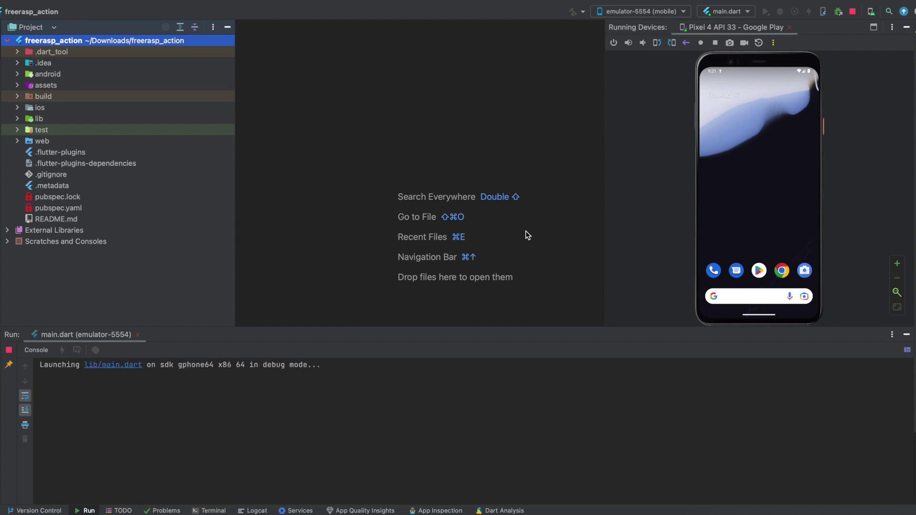
drag(483, 328, 489, 380)
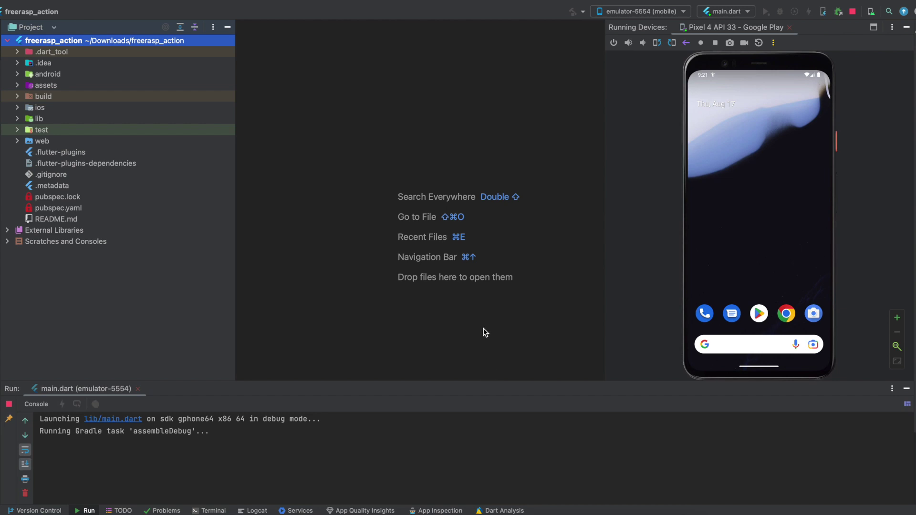